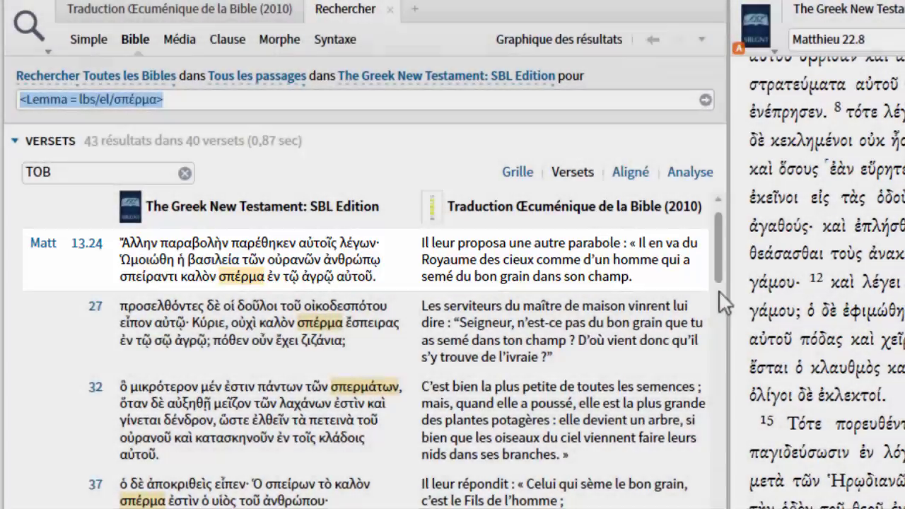
- Look through the σπέρμα verse results and open Romans 1.3 in the Greek New Testament
left_click_drag(722, 291, 726, 470)
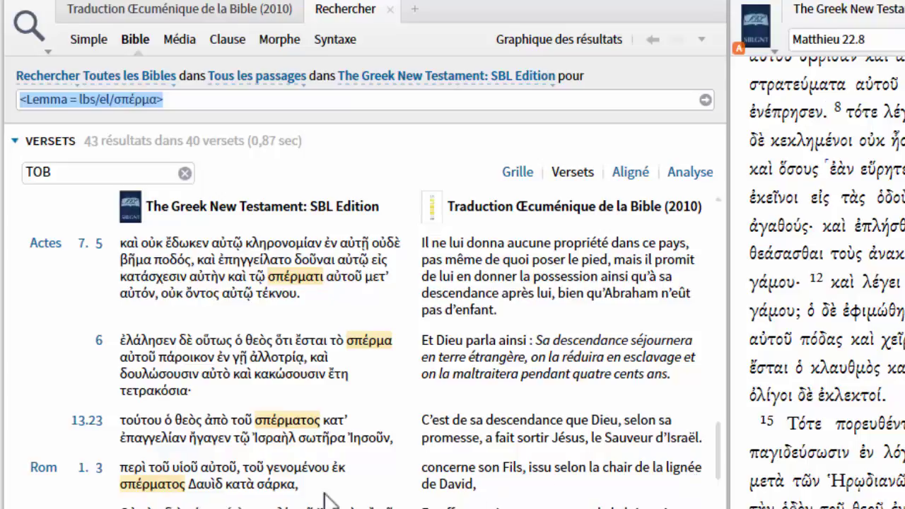
mouse_move(80, 485)
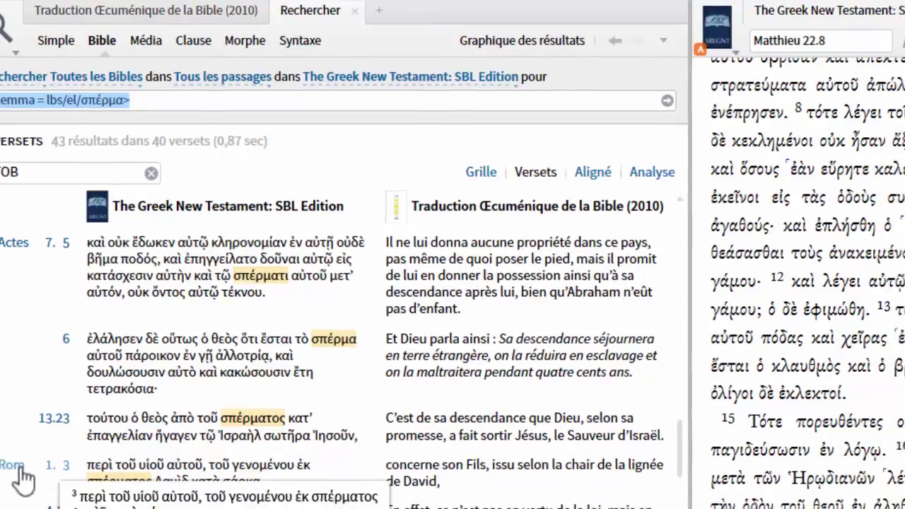
left_click(54, 482)
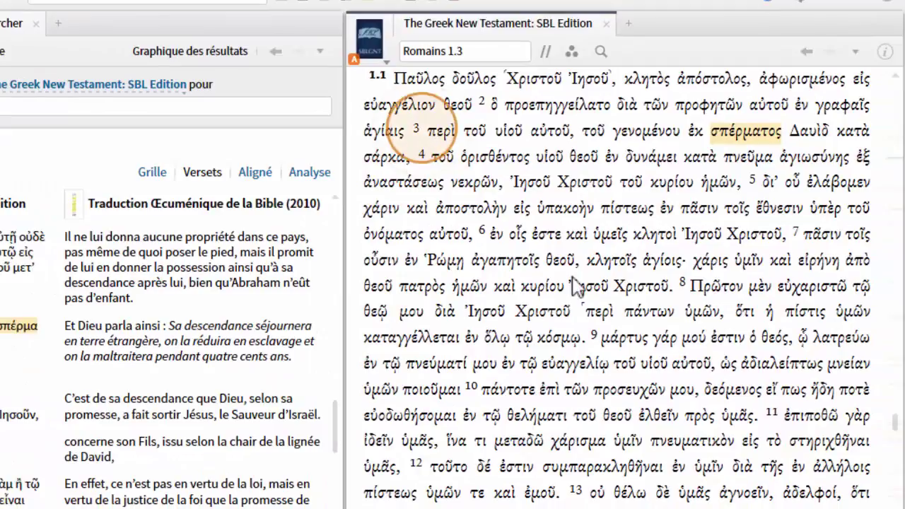
- Look up σπέρματος in Romans 1.3 under its LN 10.29 entry in the Louw-Nida lexicon
right_click(734, 136)
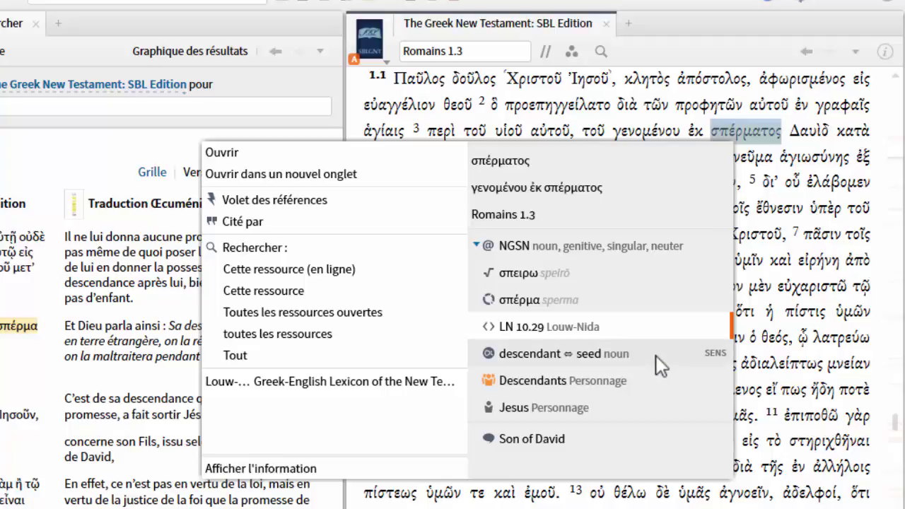
left_click(645, 326)
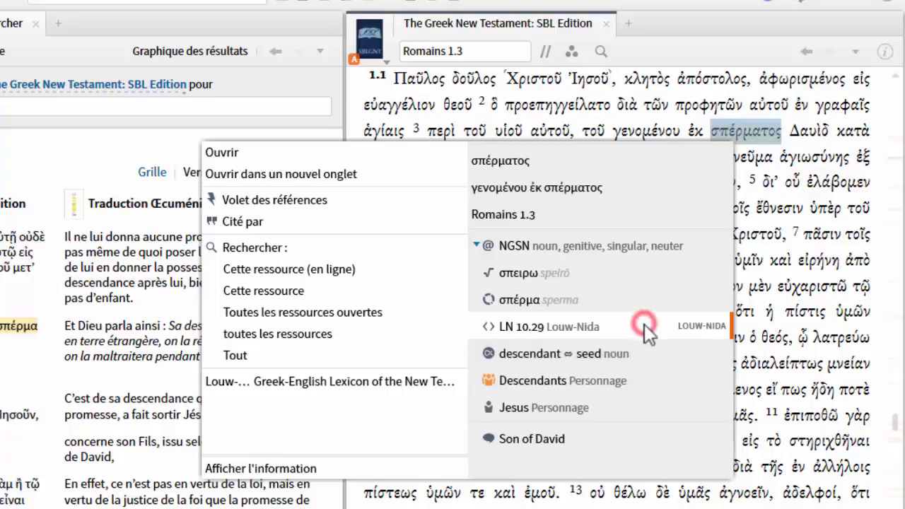
left_click(418, 385)
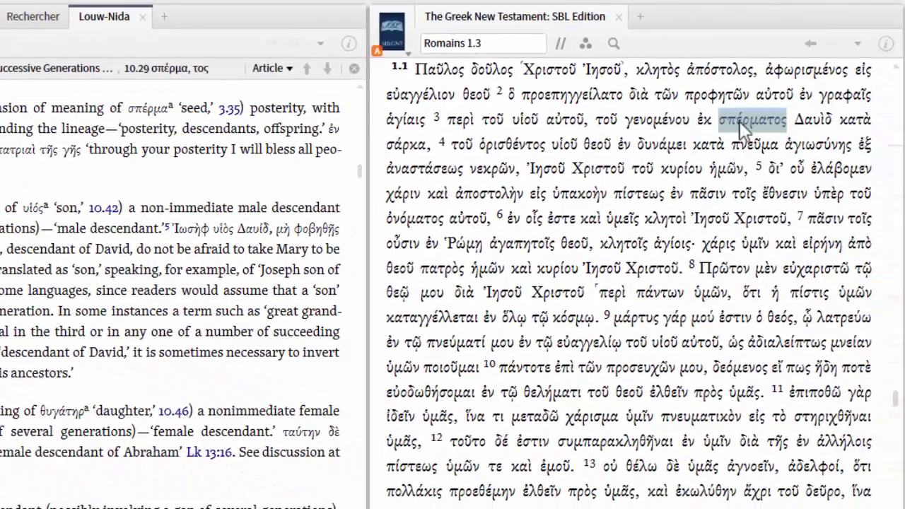
- Search the Greek New Testament for the Louw-Nida number LN 10.29 of σπέρματος and look through the verses
right_click(739, 121)
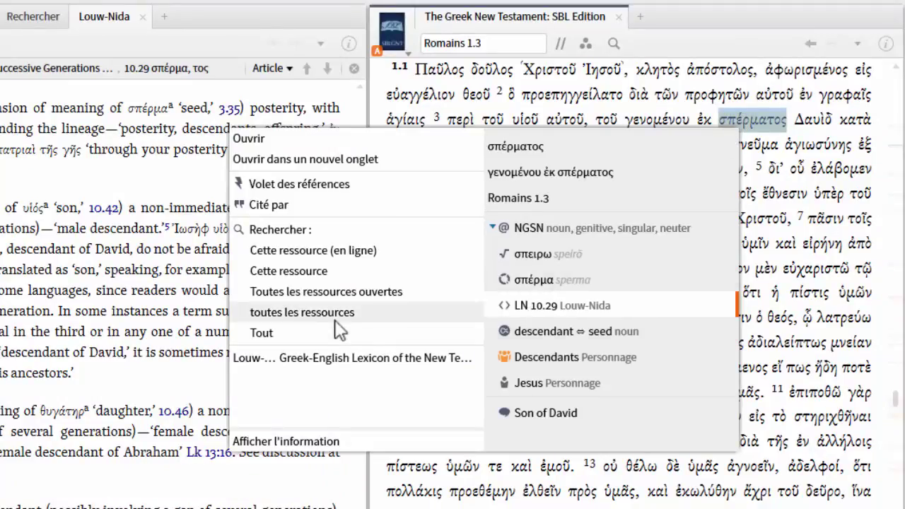
left_click(308, 273)
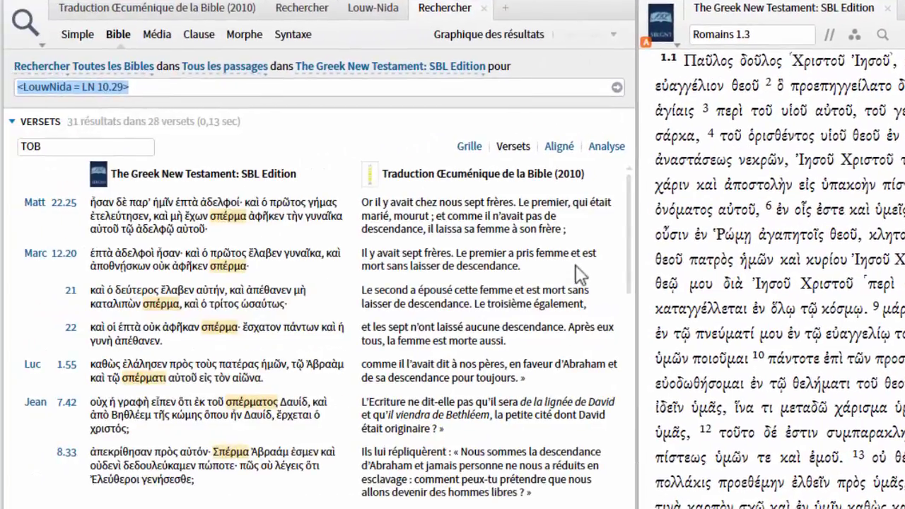
left_click(625, 200)
left_click_drag(628, 213, 618, 231)
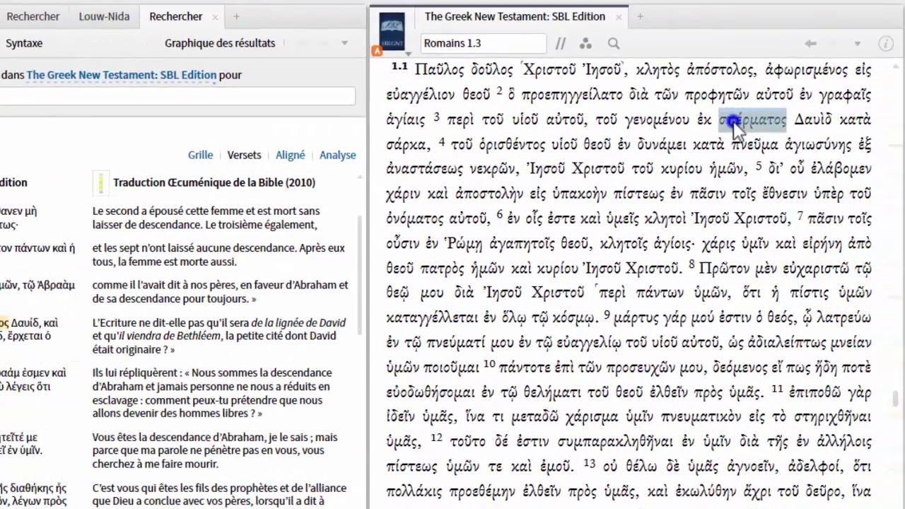
- View the "descendant ⇔ seed" sense of σπέρματος in the Lexique biblique de sens, and close the lexicon window
right_click(733, 121)
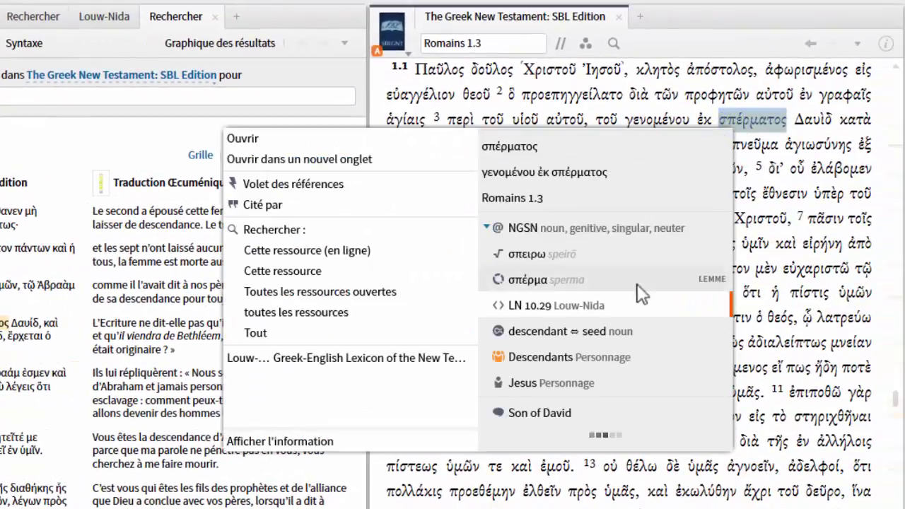
mouse_move(618, 331)
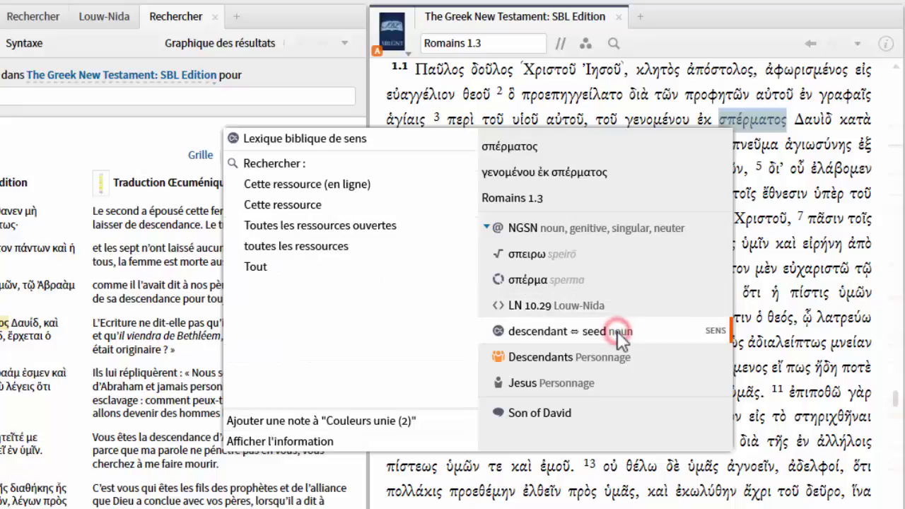
left_click(390, 137)
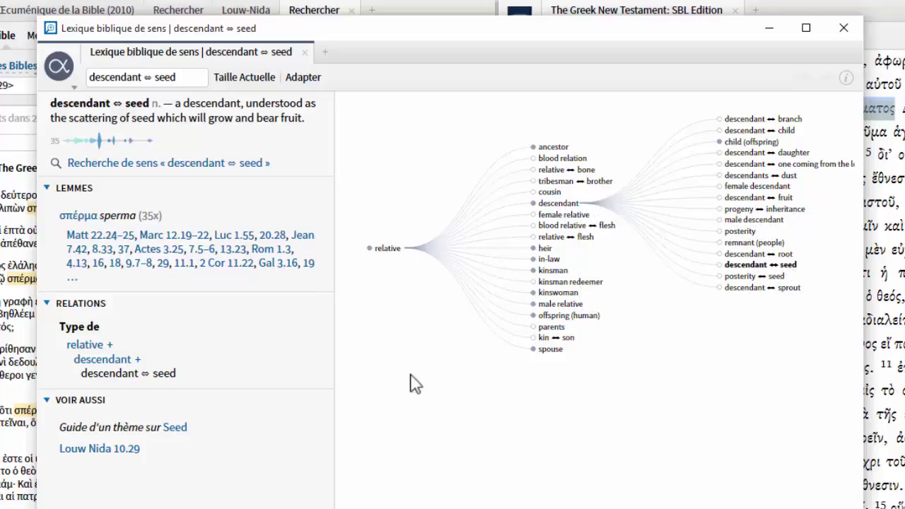
left_click(843, 27)
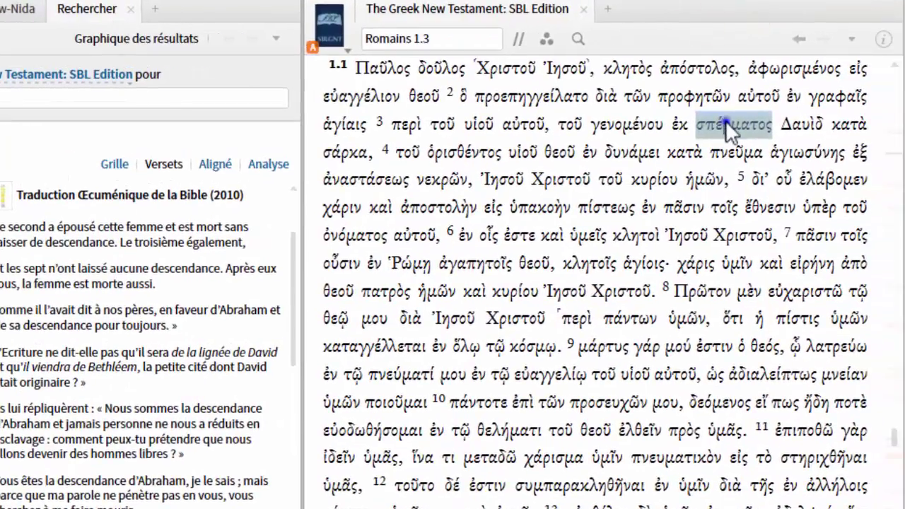
- Search the Greek New Testament for the sense "descendant ⇔ seed" of σπέρματος and look through the verses
right_click(774, 116)
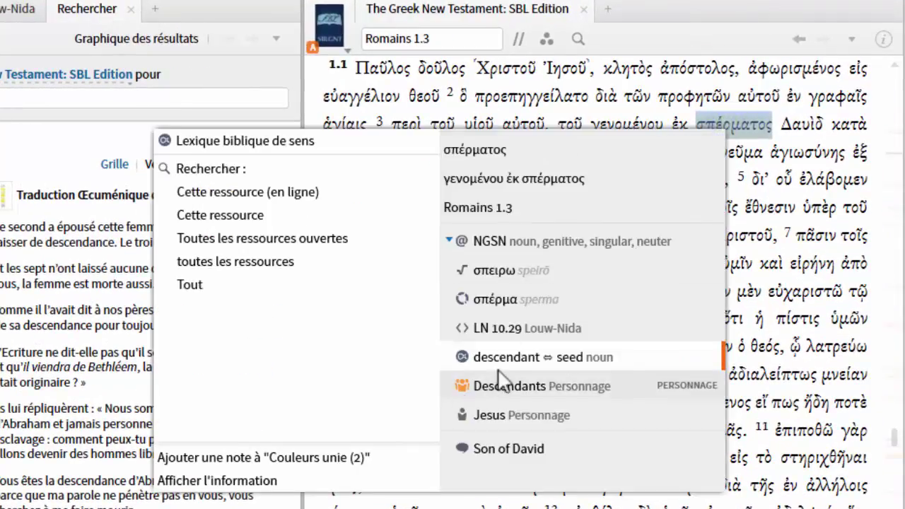
left_click(255, 212)
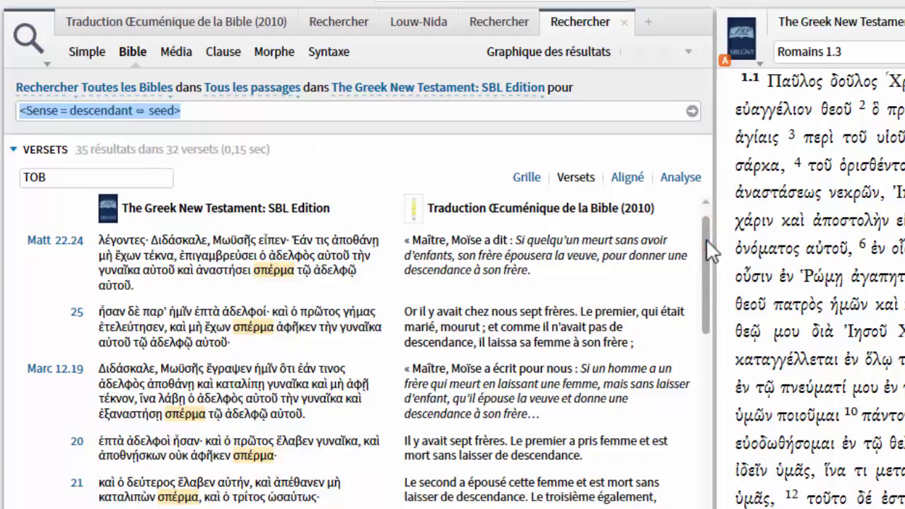
left_click_drag(705, 256, 703, 364)
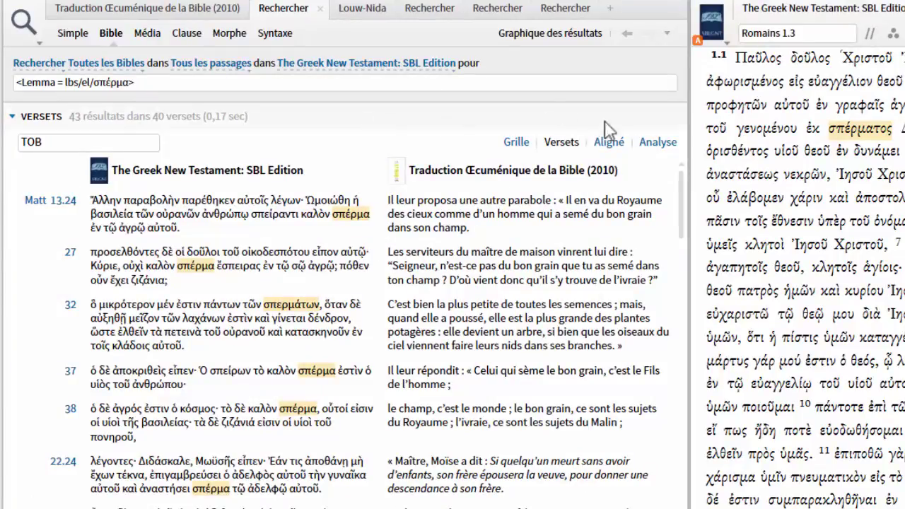
- Show the σπέρμα lemma search results in the Analyse view, grouped by Sense with all groups collapsed
left_click(662, 145)
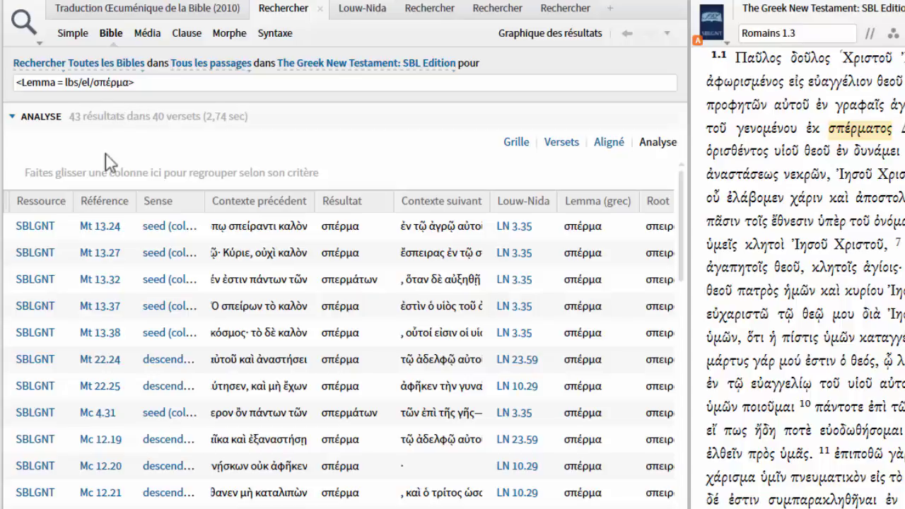
left_click(177, 203)
mouse_move(177, 205)
left_mouse_down()
mouse_move(127, 168)
mouse_move(59, 170)
mouse_move(60, 178)
left_mouse_up()
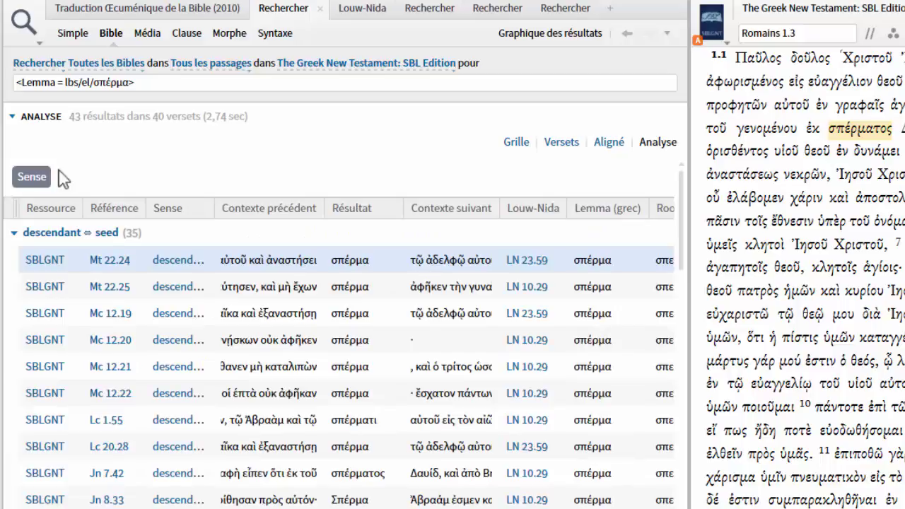
right_click(36, 236)
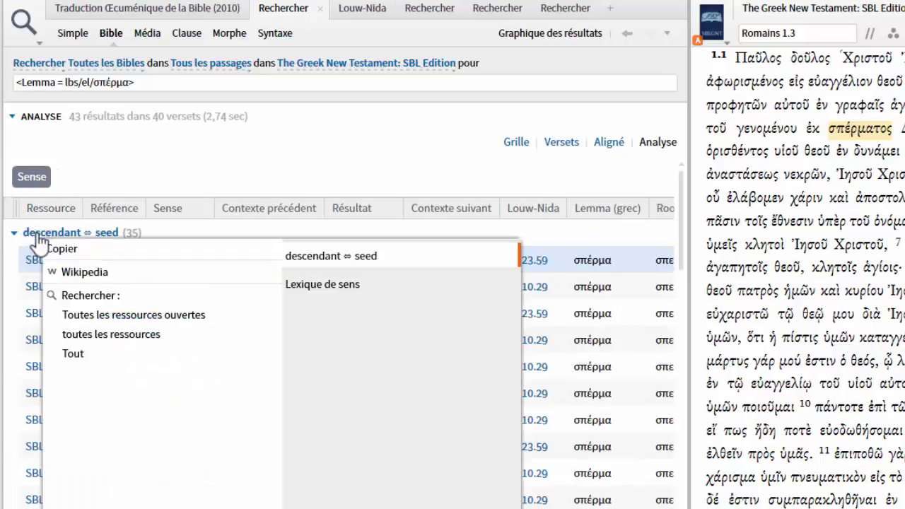
left_click(10, 236)
right_click(11, 238)
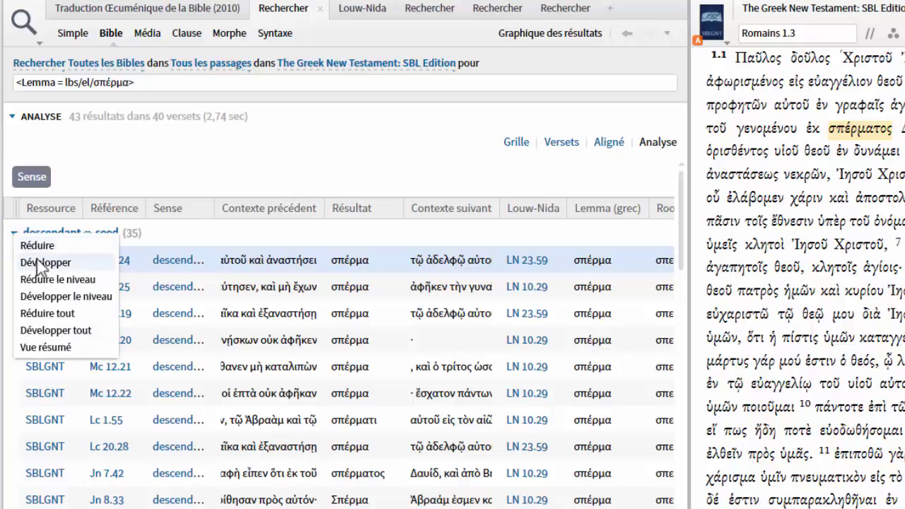
left_click(46, 314)
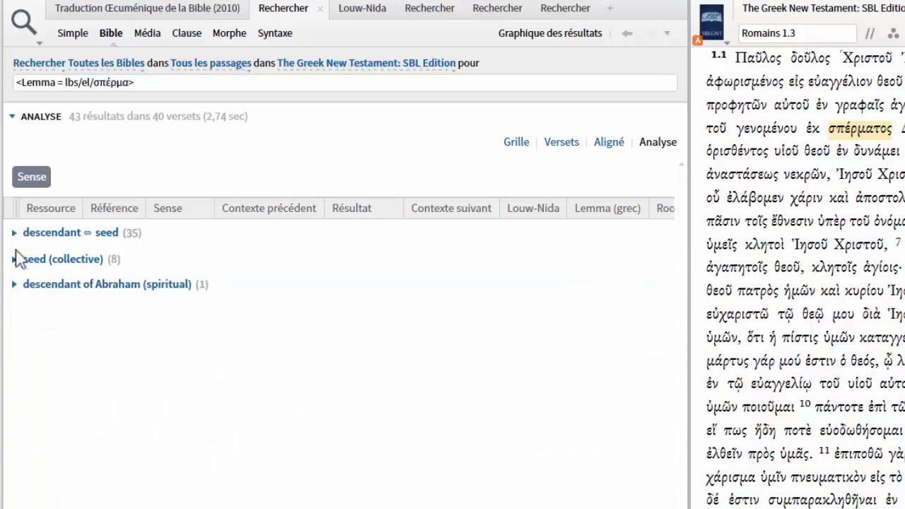
- Examine the definitions of the sense groups and expand the "seed (collective)" and "descendant ⇔ seed" groups
mouse_move(23, 290)
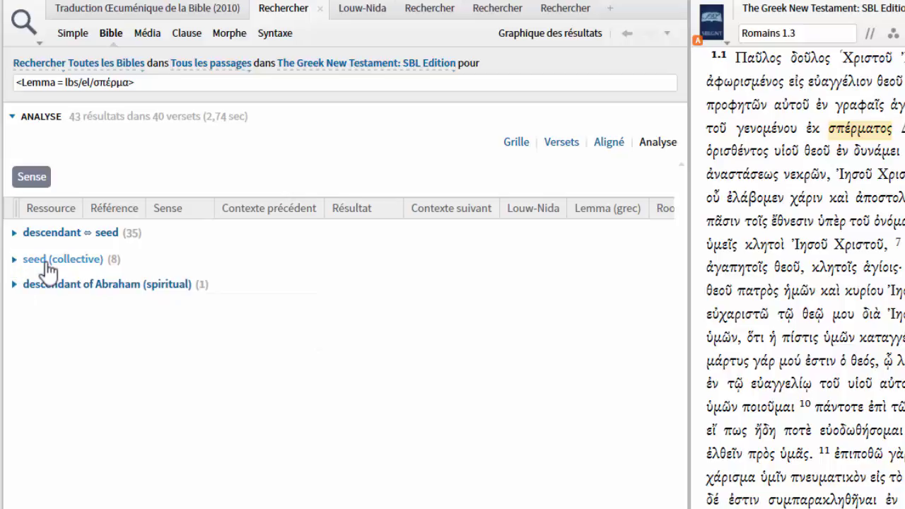
mouse_move(49, 270)
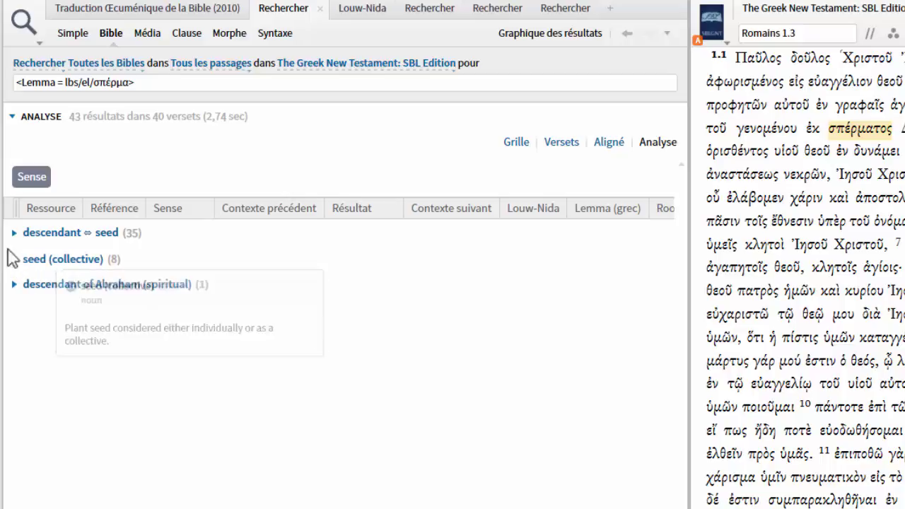
mouse_move(48, 243)
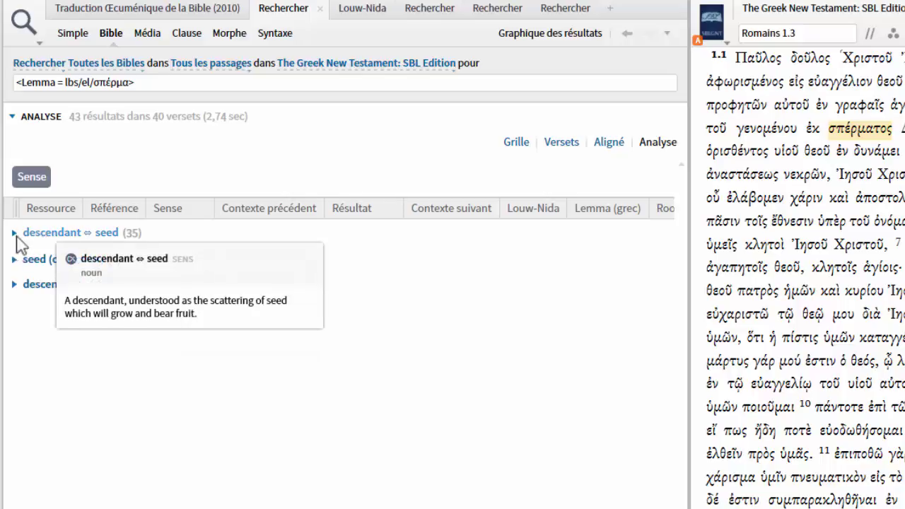
left_click(15, 259)
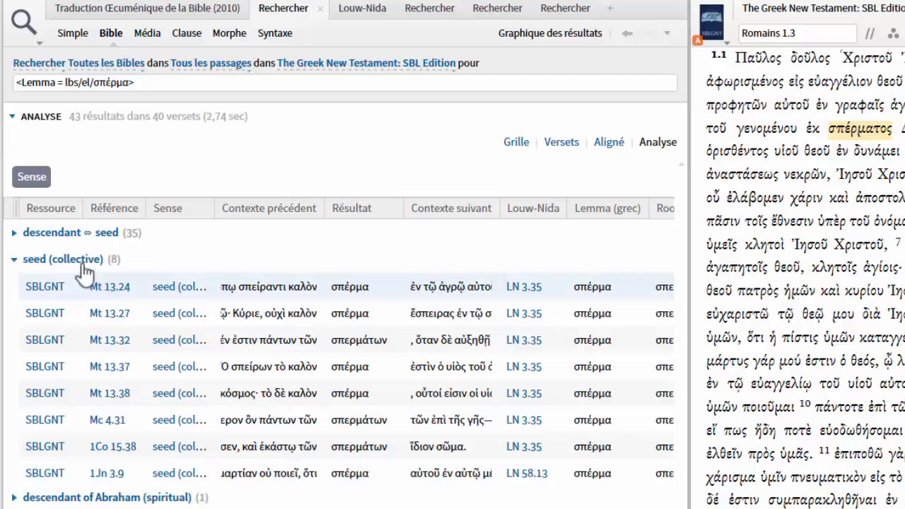
left_click(14, 233)
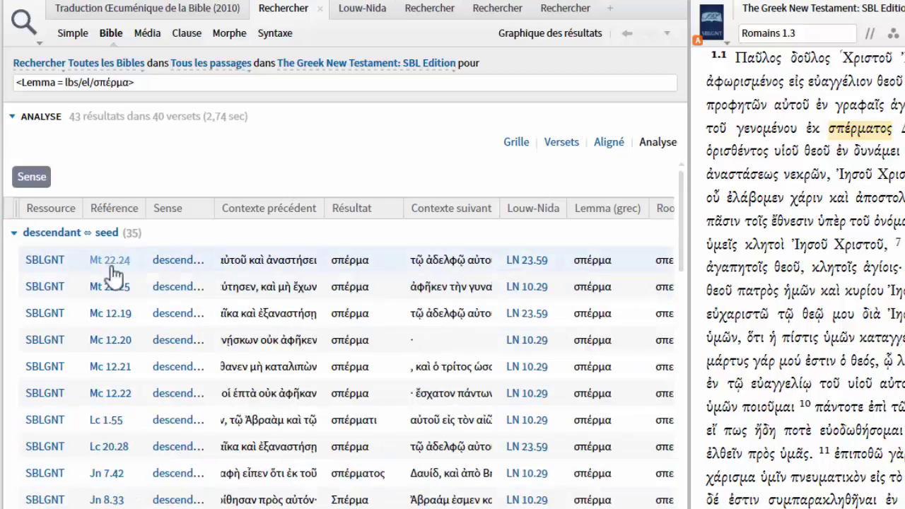
- Replace the Sense grouping of the analysis with grouping by Louw-Nida and collapse all groups
left_click_drag(20, 181, 109, 212)
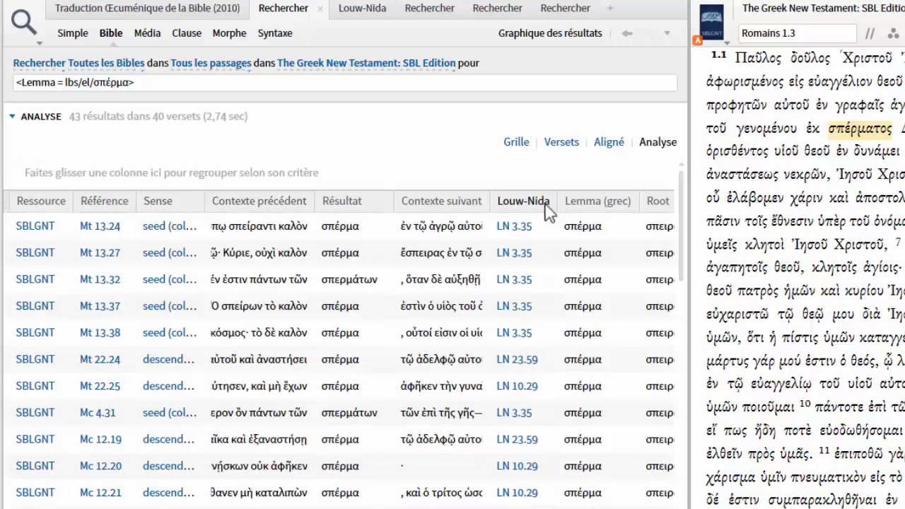
mouse_move(530, 205)
left_mouse_down()
mouse_move(187, 177)
mouse_move(73, 188)
left_mouse_up()
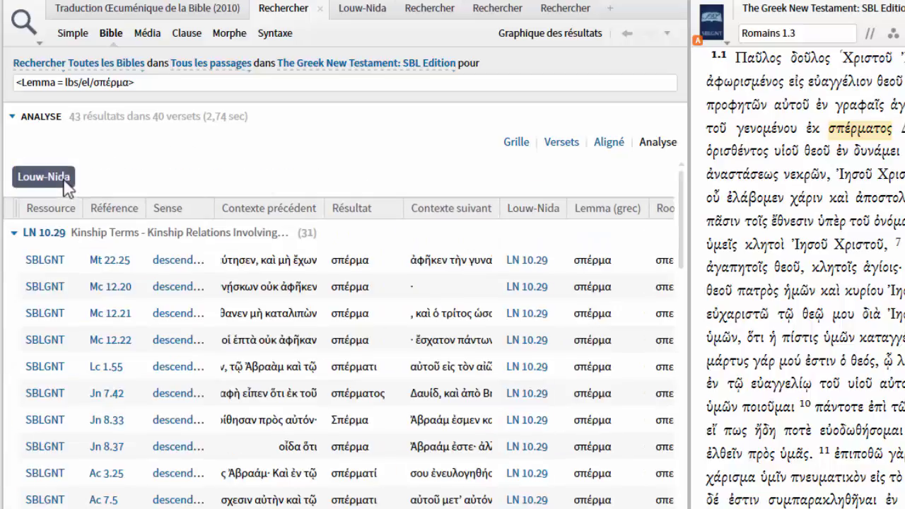
right_click(89, 235)
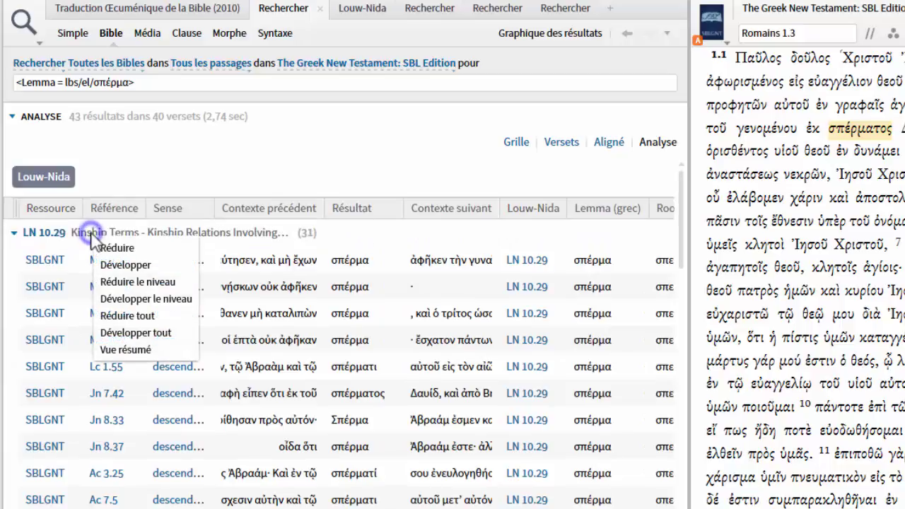
left_click(126, 315)
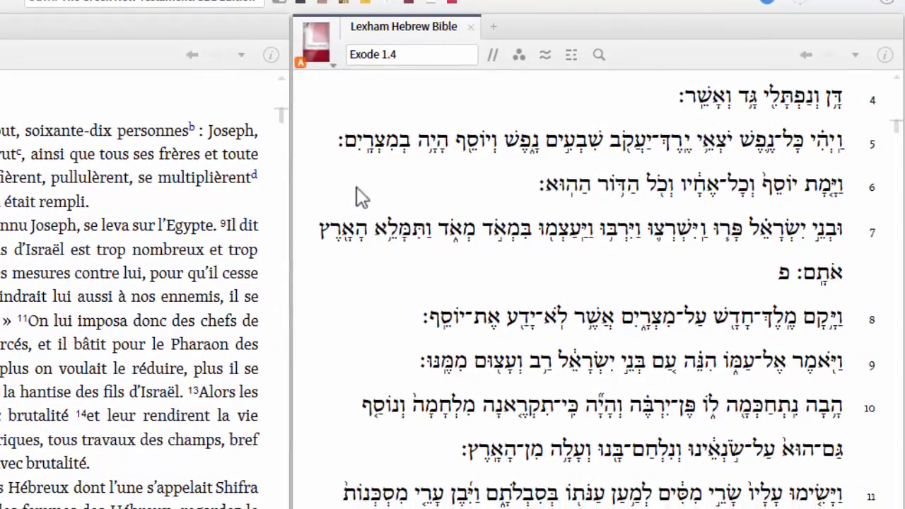
- Search the Lexham Hebrew Bible for the sense "person" of נֶפֶשׁ in Exodus 1.5 and show the results in a widened Analyse view
right_click(536, 145)
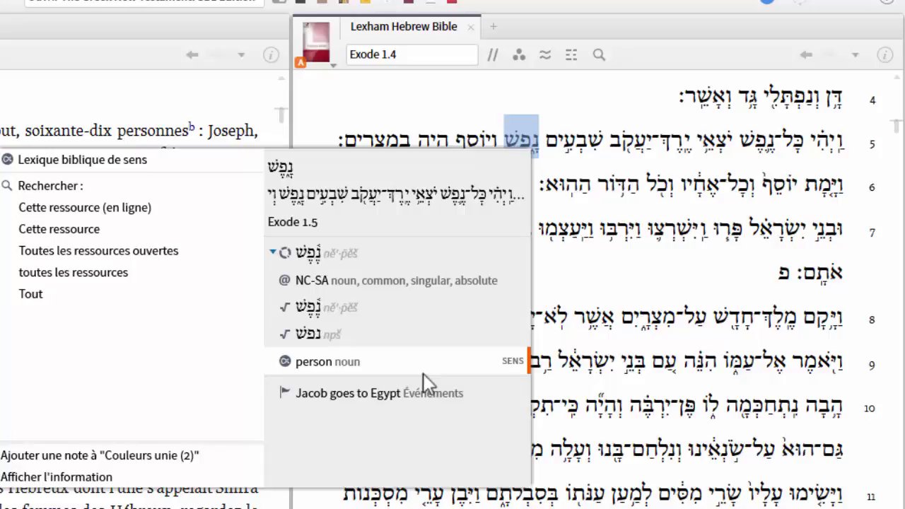
left_click(69, 229)
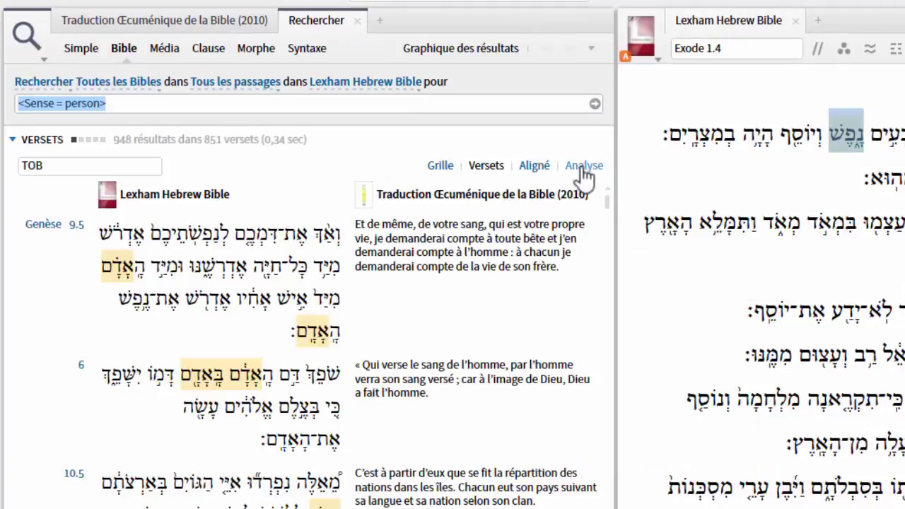
left_click(582, 167)
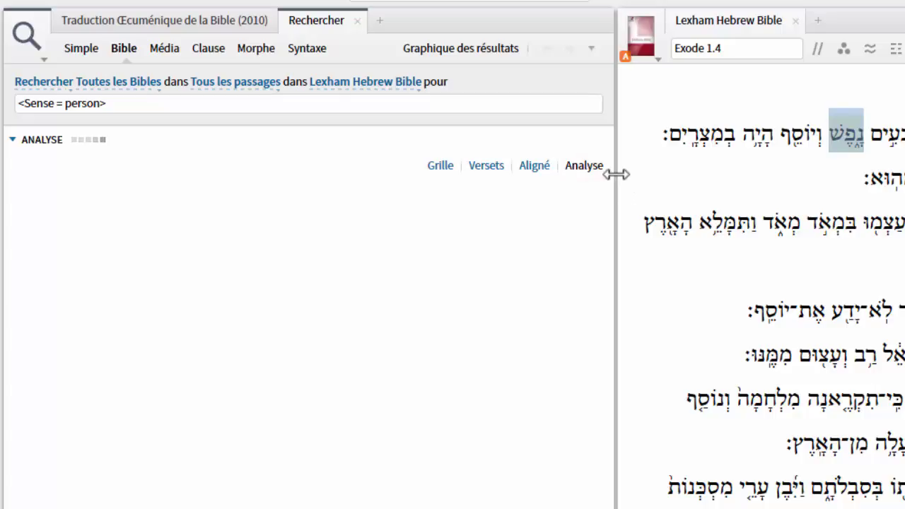
left_click_drag(616, 174, 744, 175)
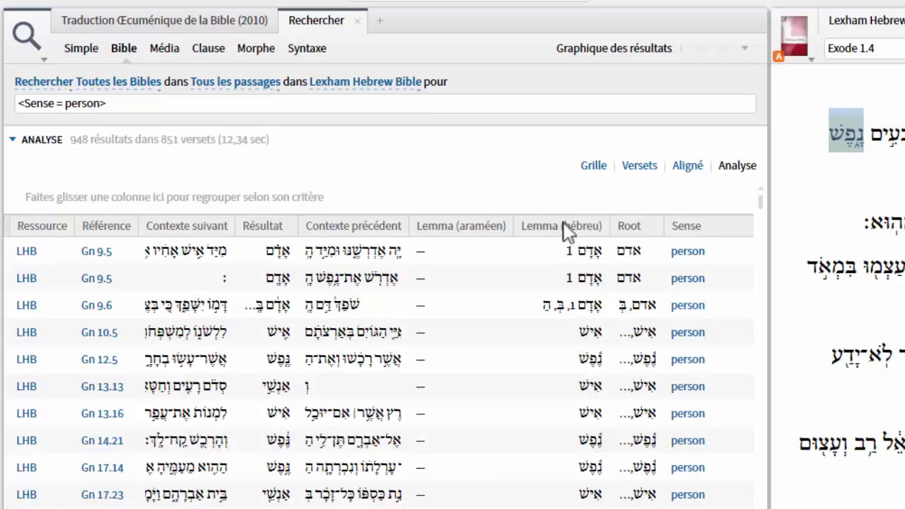
- Group the "person" sense results by Lemma (hébreu) and collapse all groups
left_click(580, 229)
mouse_move(578, 228)
left_mouse_down()
mouse_move(296, 186)
mouse_move(98, 204)
left_mouse_up()
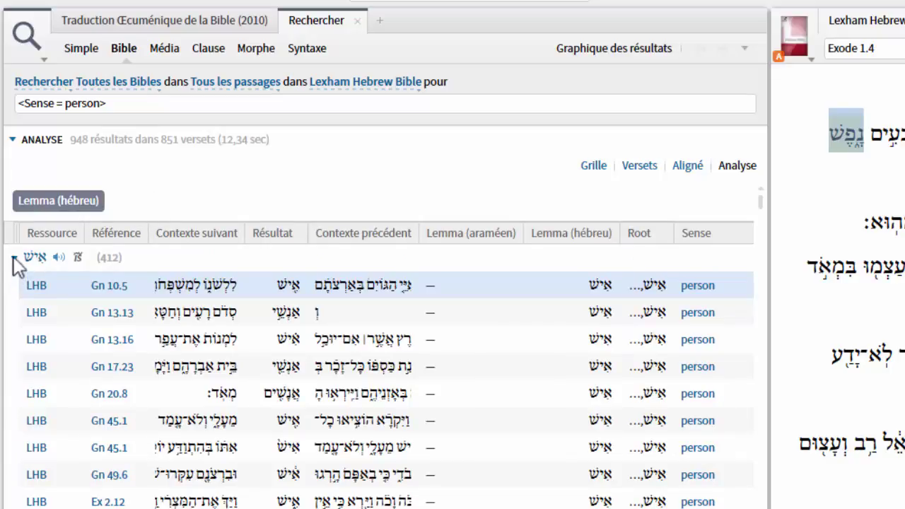
right_click(32, 258)
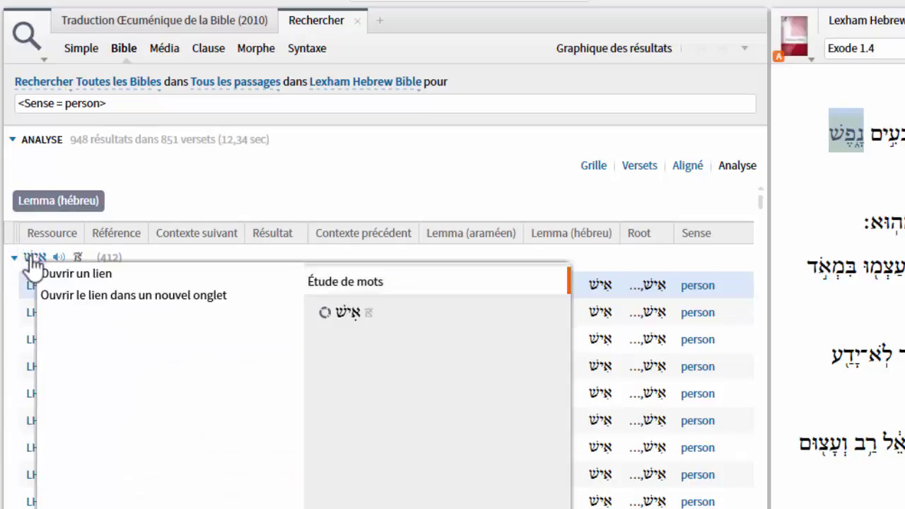
right_click(15, 258)
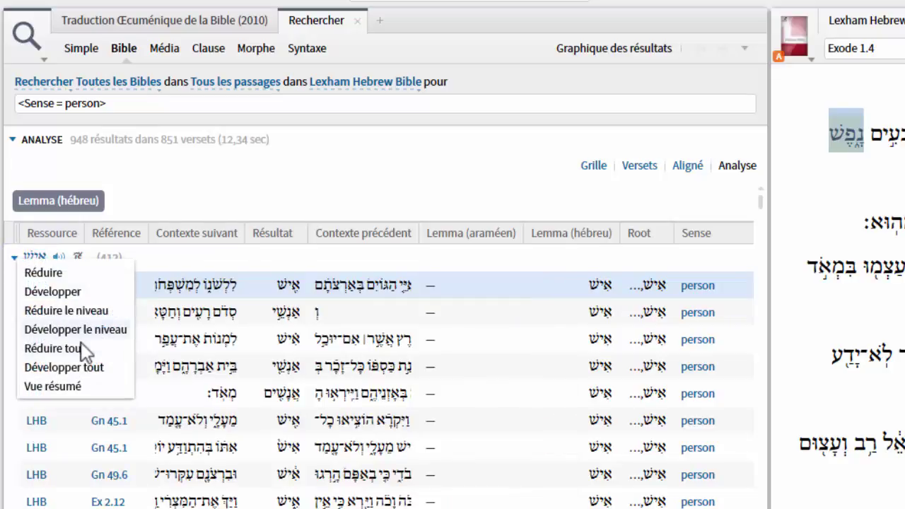
left_click(54, 348)
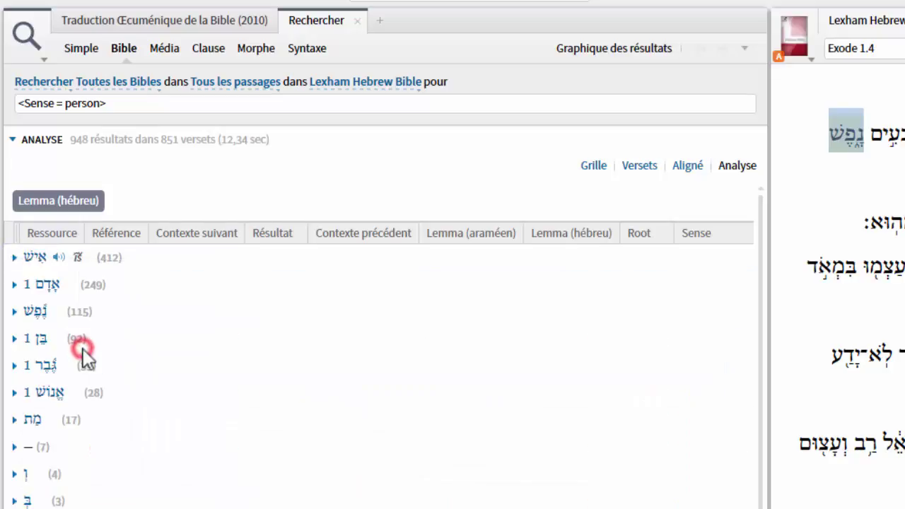